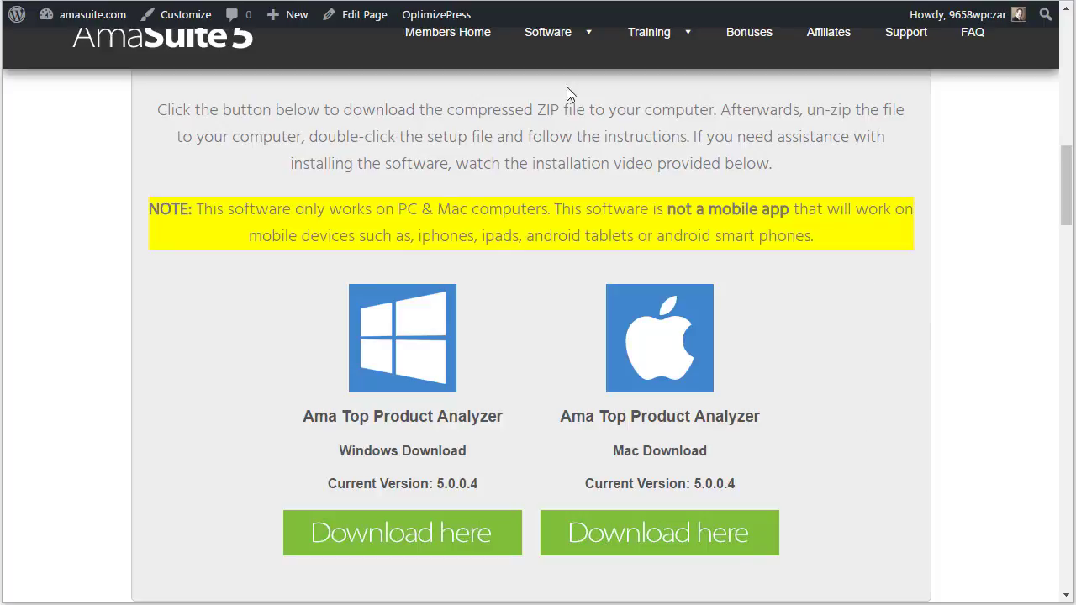
Open the Ama Top Product Analyzer download page from the members area's Software menu.
mouse_move(548, 32)
Save the Windows Ama-Top-Product-Analyzer-v5-Setup.zip into the Downloads folder.
left_click_drag(480, 452, 329, 451)
left_click(437, 540)
left_click(408, 533)
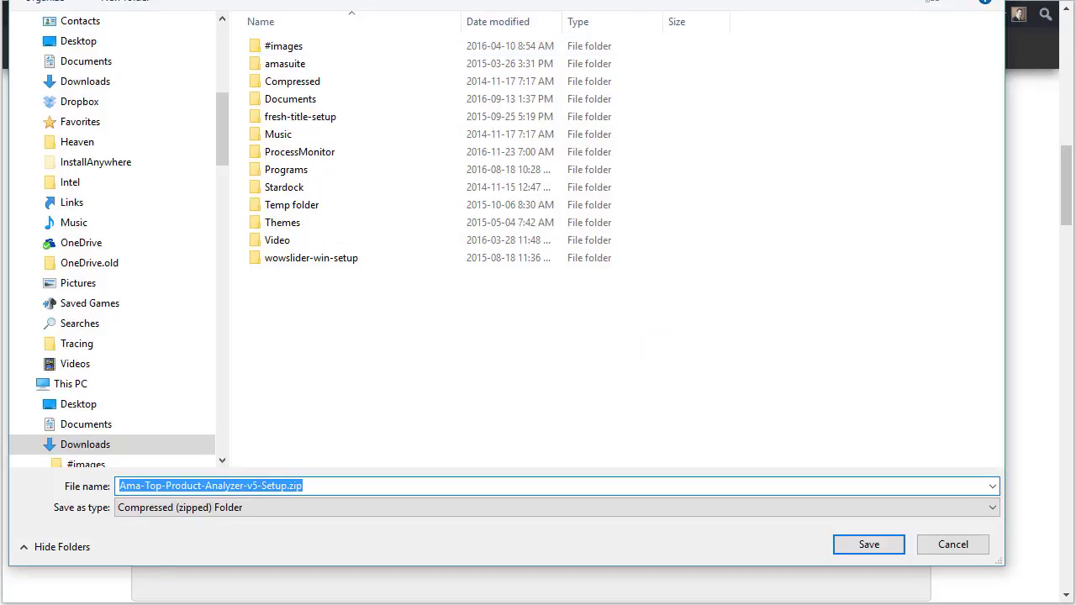
left_click_drag(560, 0, 575, 30)
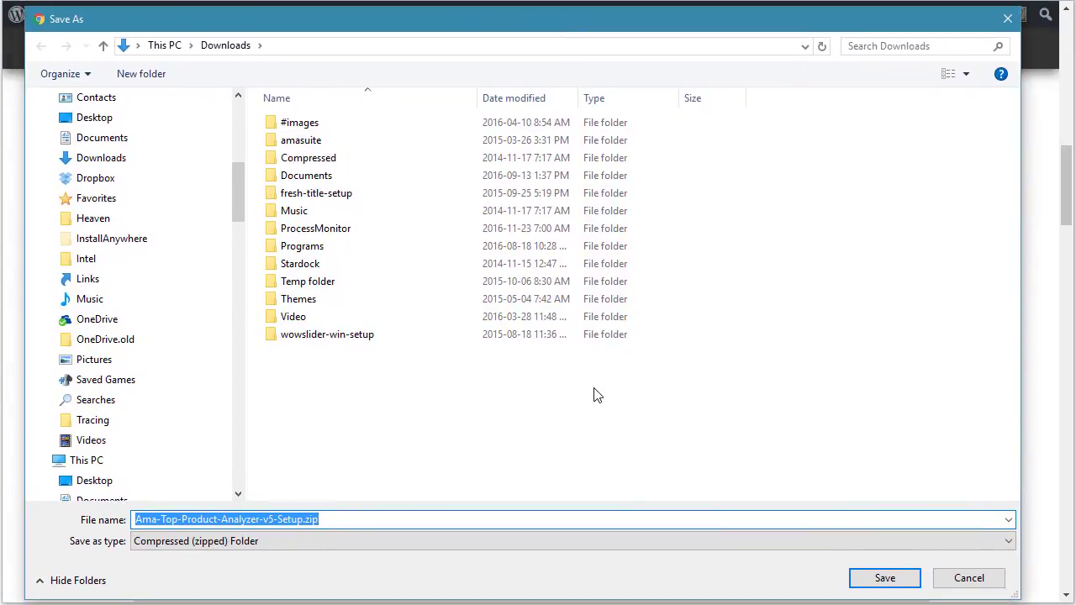
left_click_drag(235, 194, 230, 180)
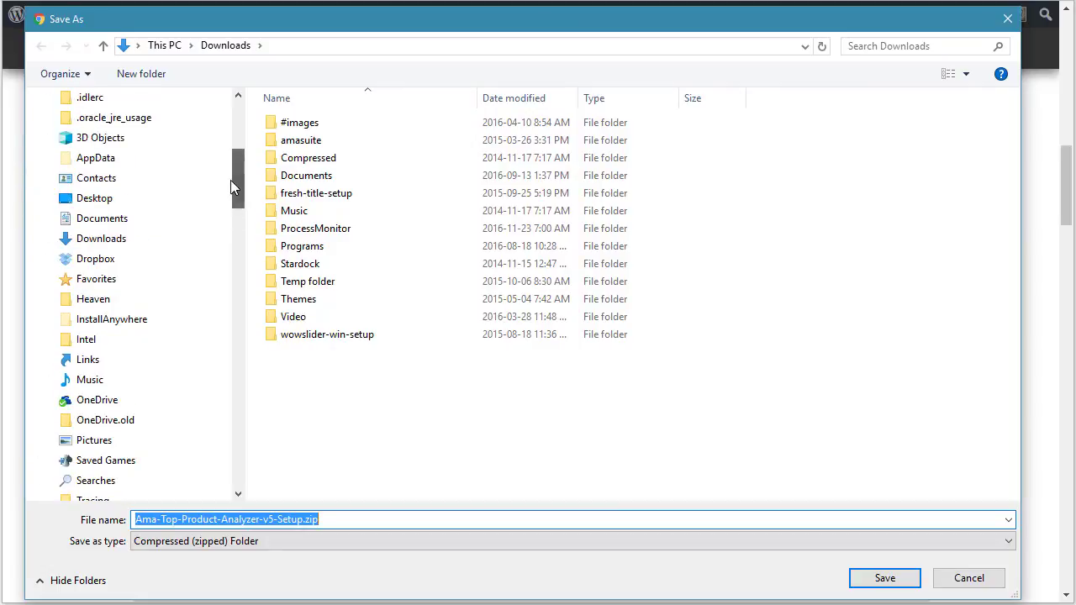
left_click(114, 239)
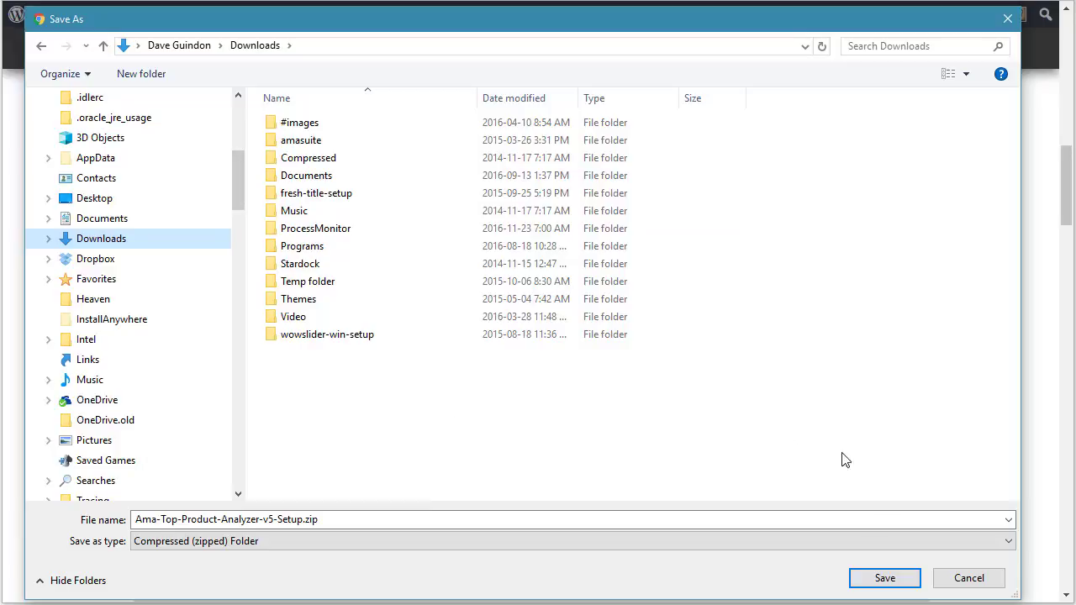
left_click(884, 579)
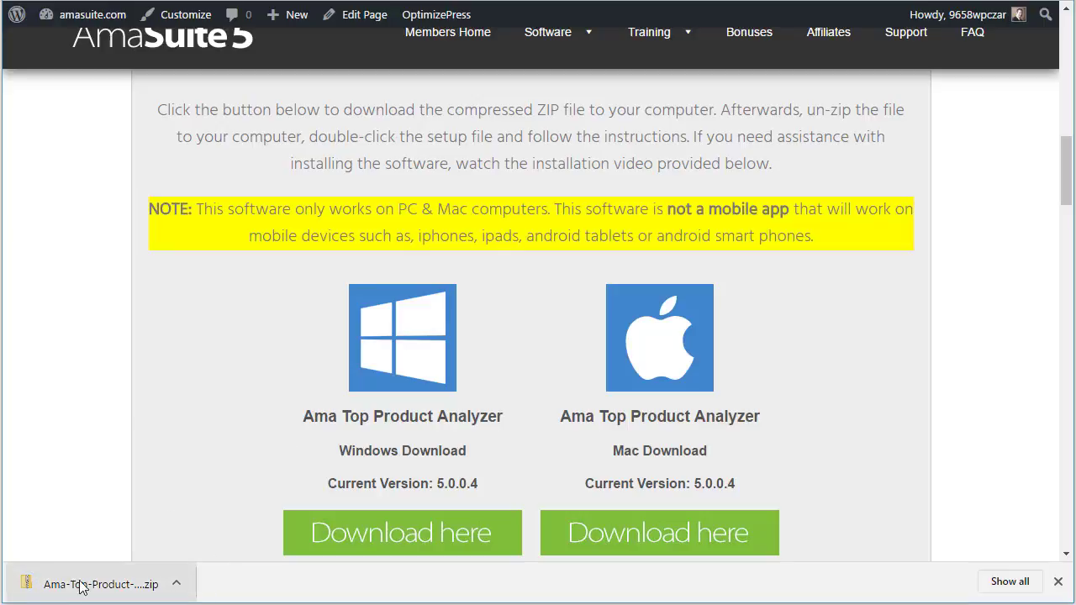
Show the finished zip download in its folder.
left_click(180, 588)
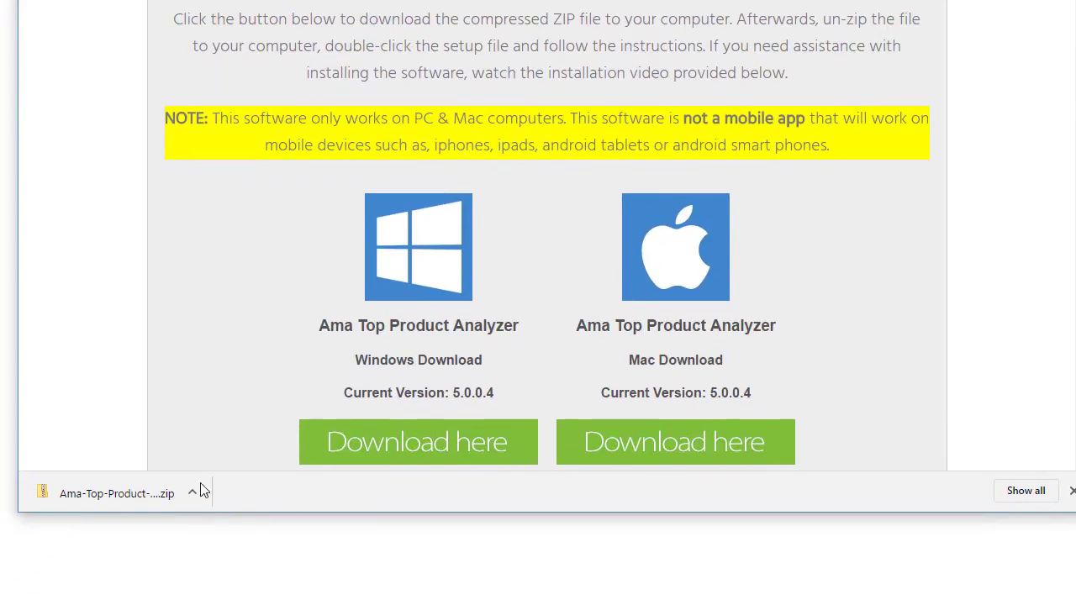
left_click(178, 584)
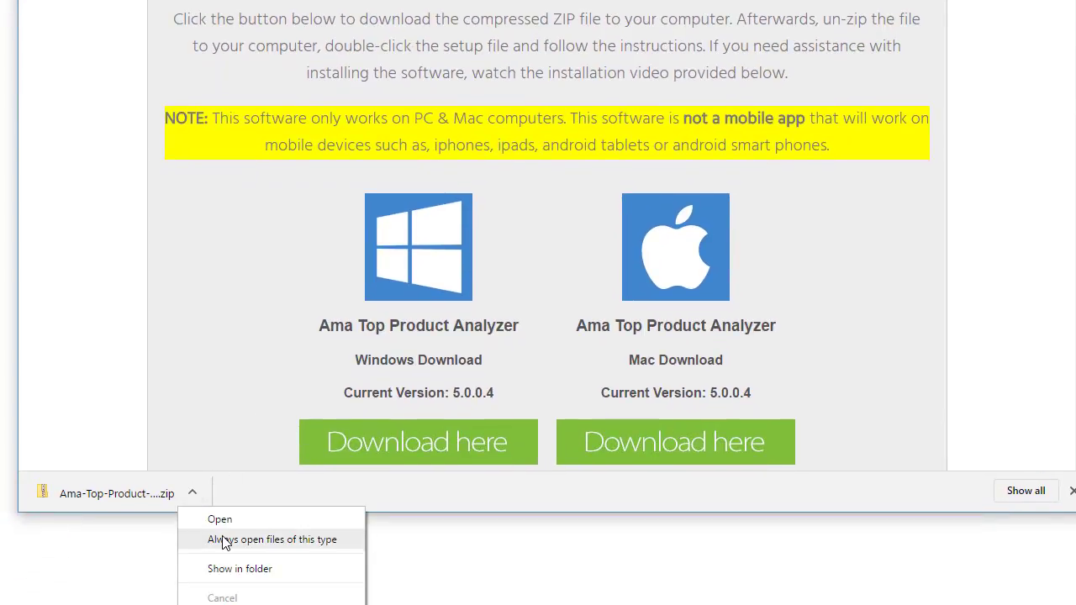
left_click(235, 570)
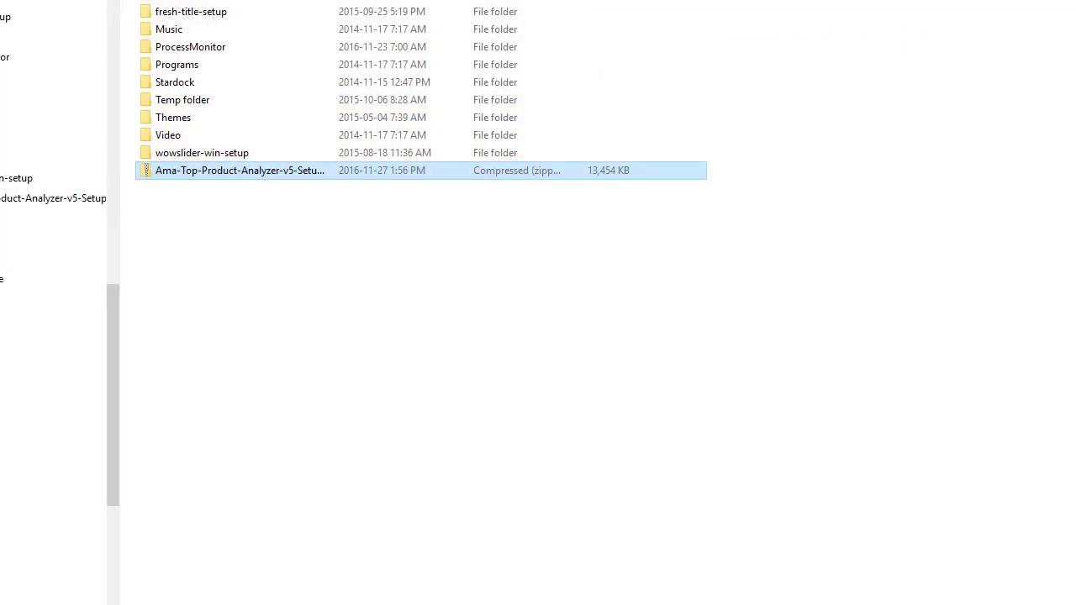
Switch back to Chrome's Ama Top Product Analyzer download page and scroll it slightly.
key("alt+Tab")
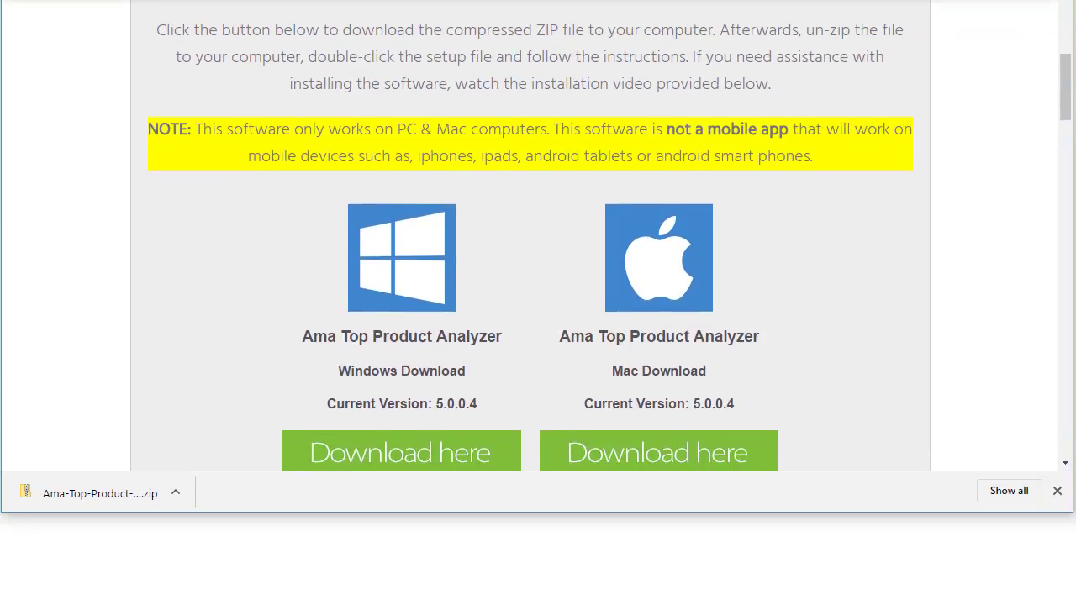
scroll(538, 235, "down", 1)
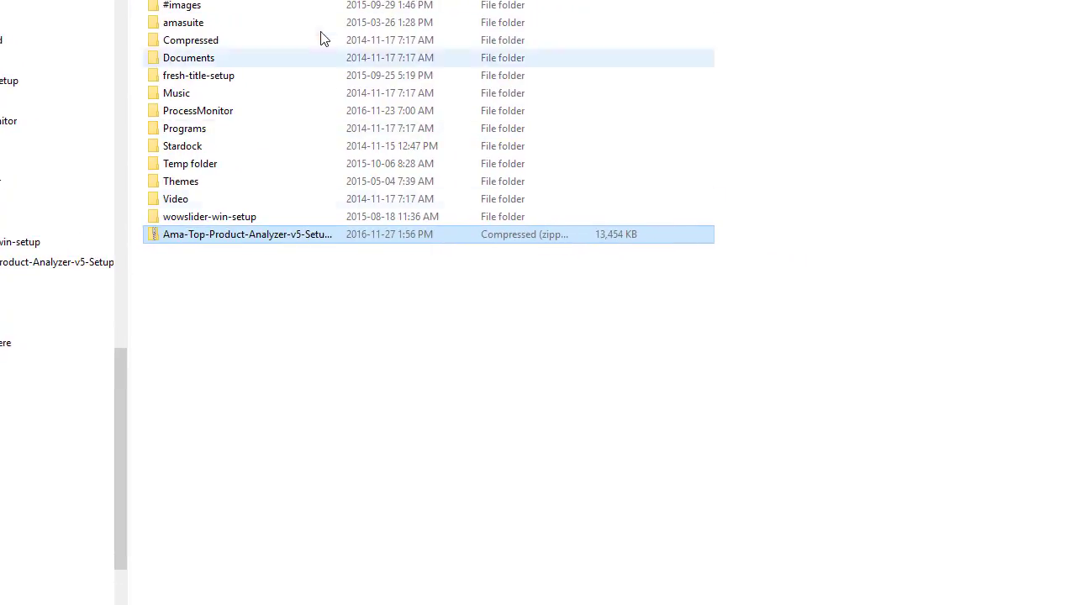
Widen the Name column and start Extract All on the Ama-Top-Product-Analyzer-v5-Setup zip.
double_click(343, 2)
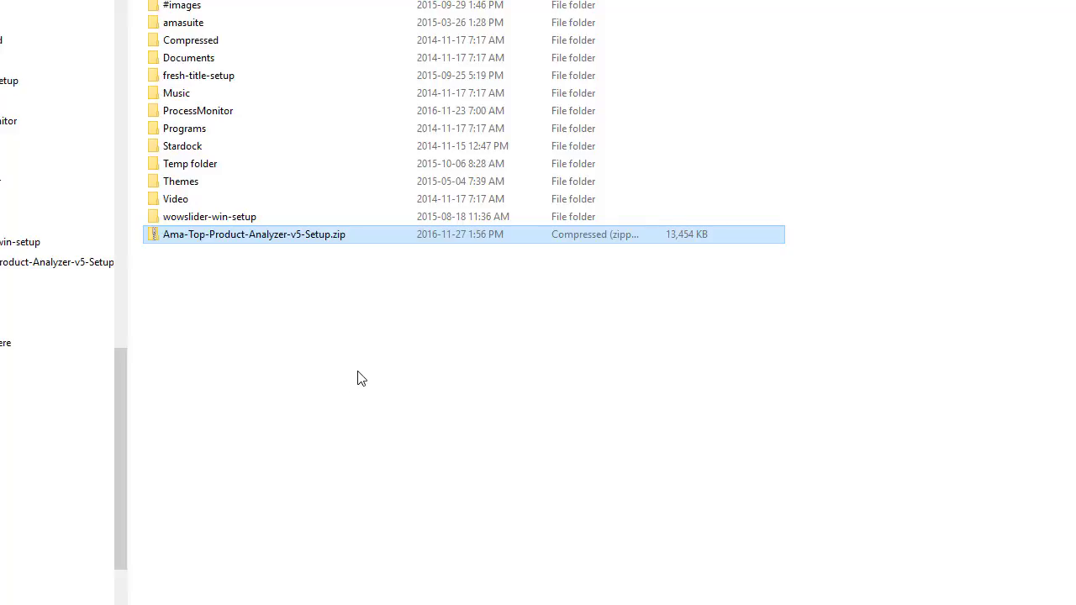
right_click(243, 242)
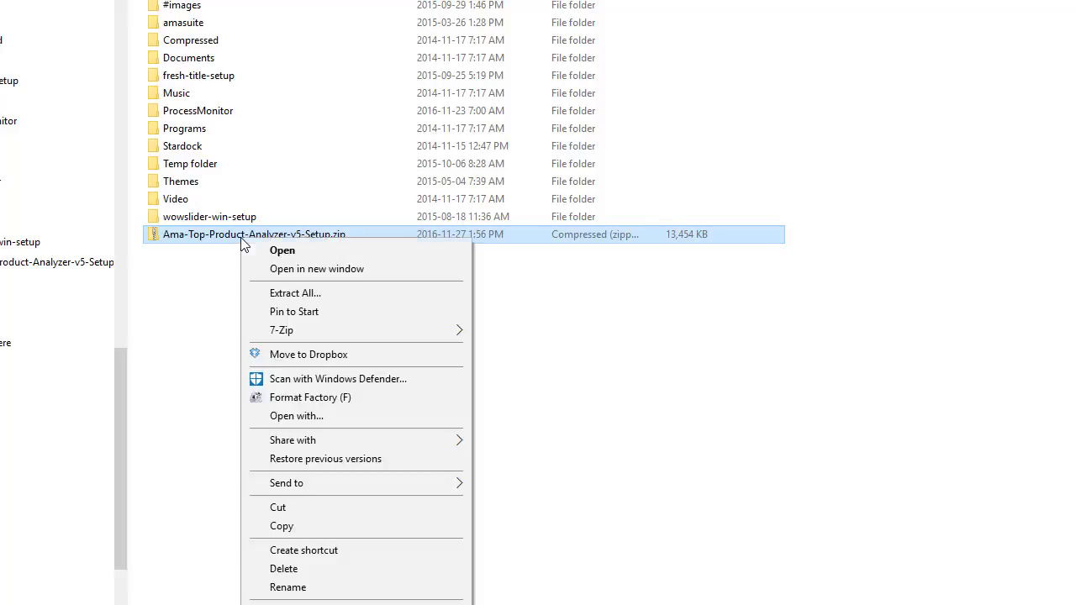
left_click(316, 292)
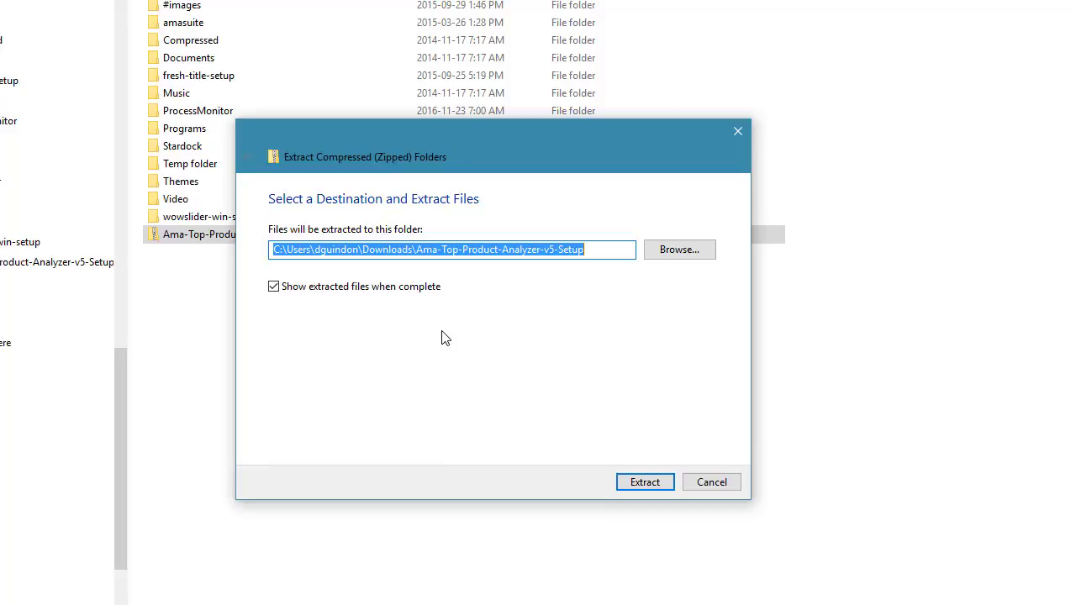
Extract to the default destination and open the new Ama-Top-Product-Analyzer-v5-Setup folder.
left_click(661, 484)
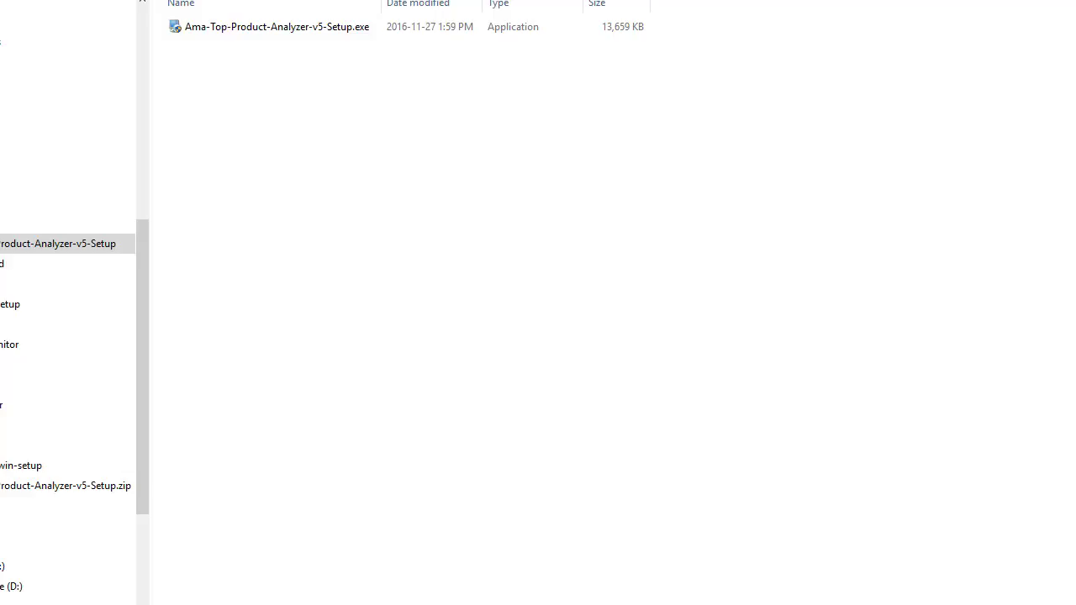
left_click(272, 31)
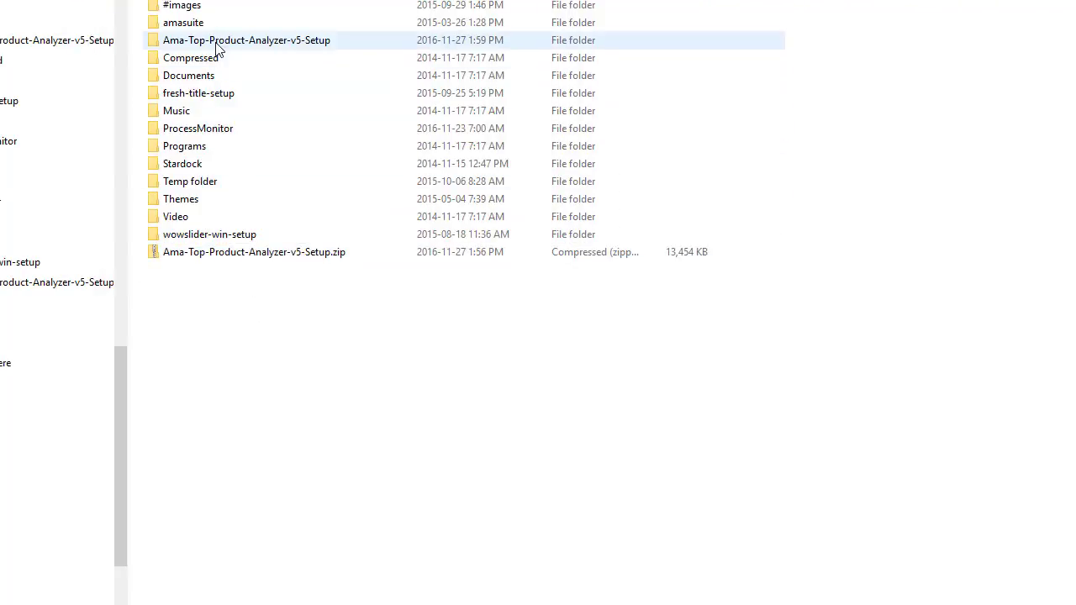
double_click(242, 42)
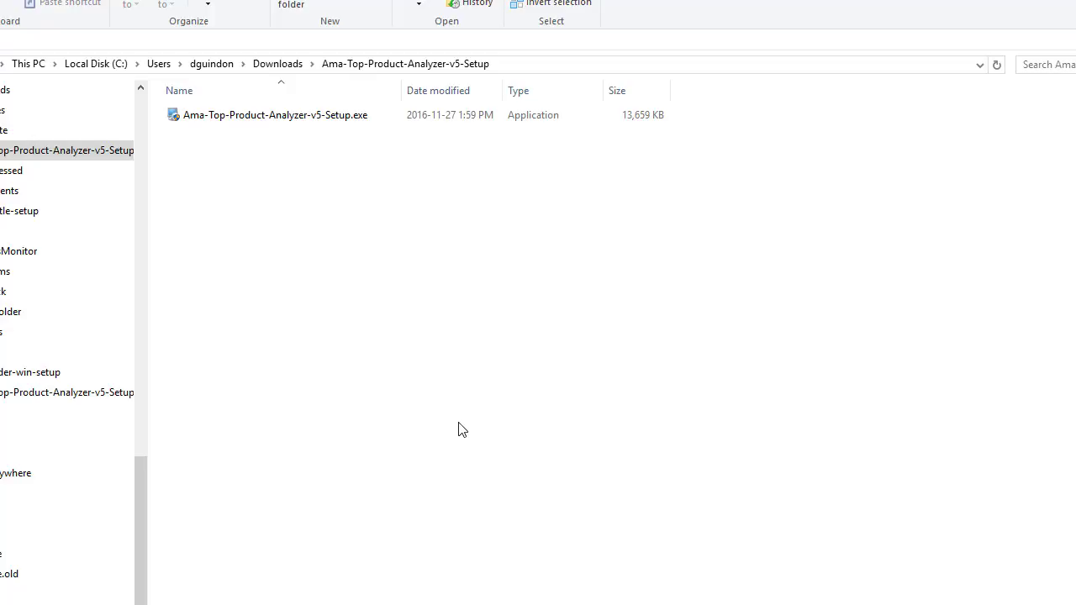
Run Ama-Top-Product-Analyzer-v5-Setup.exe, allowing it past SmartScreen with Run anyway.
double_click(264, 121)
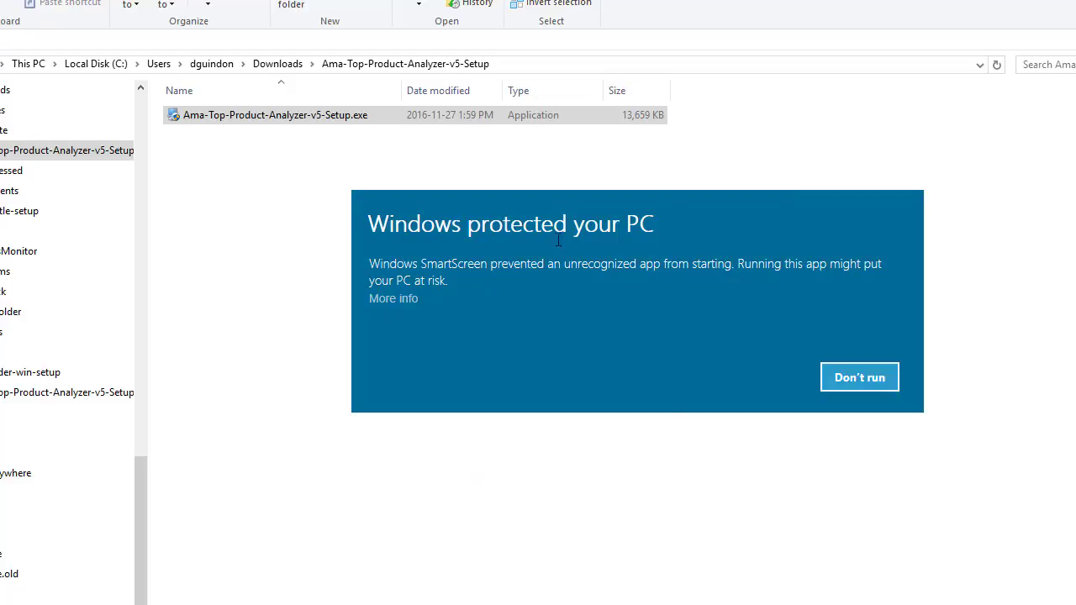
left_click(381, 301)
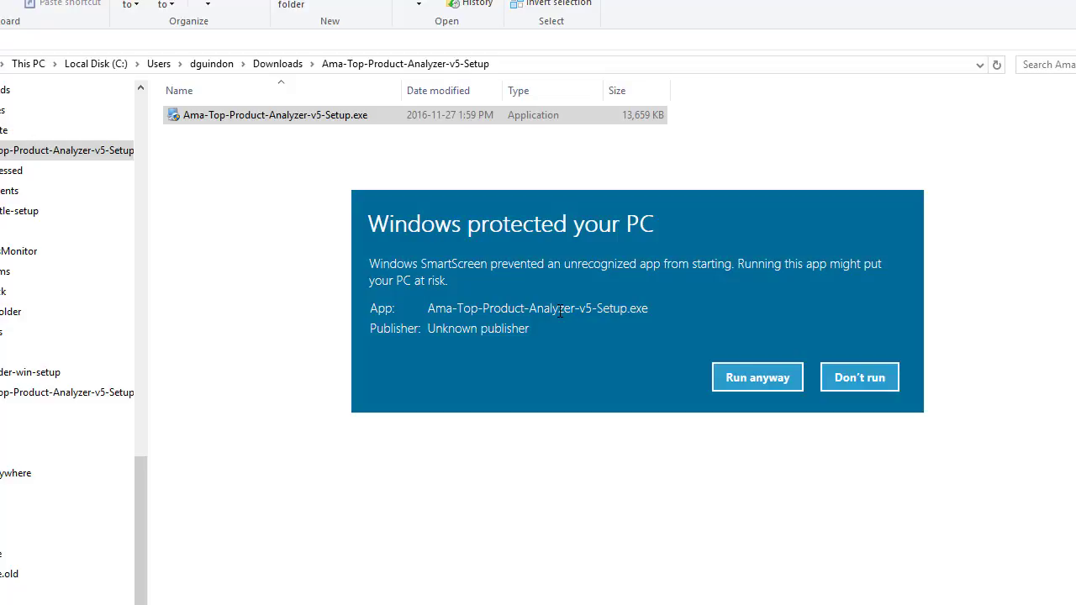
left_click(747, 385)
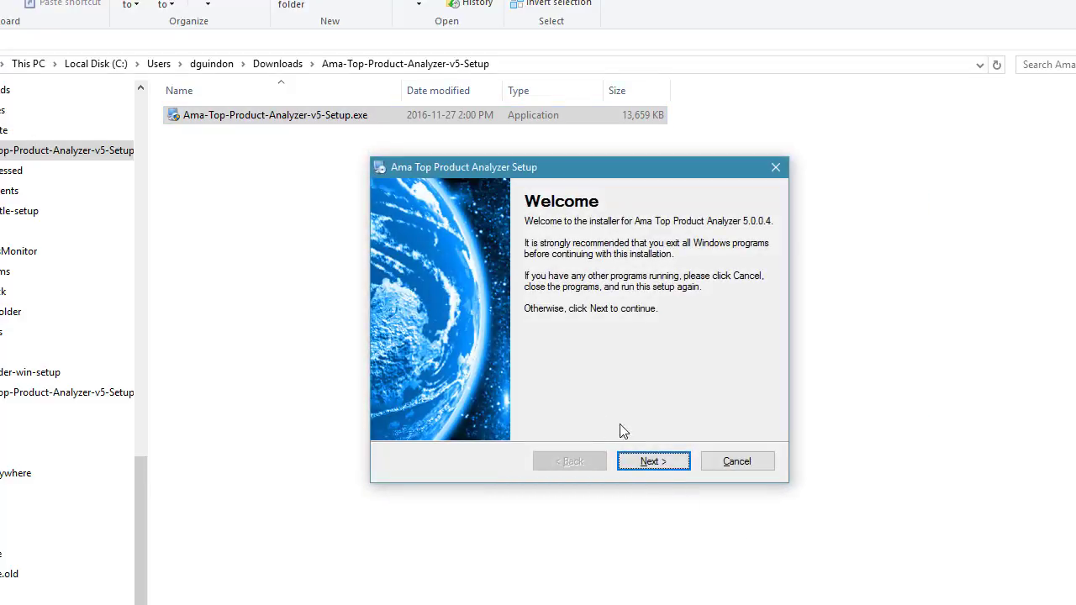
Install with default settings into C:\Program Files (x86)\AmaTopProductAnalyzer, then finish the wizard.
left_click(672, 462)
left_click(673, 462)
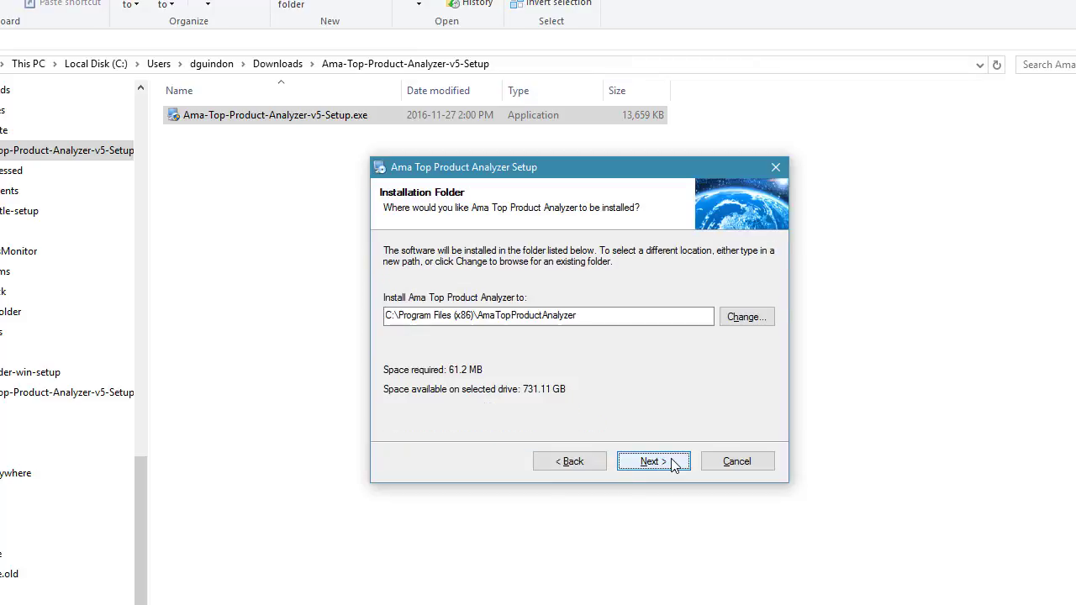
left_click(673, 462)
left_click(672, 462)
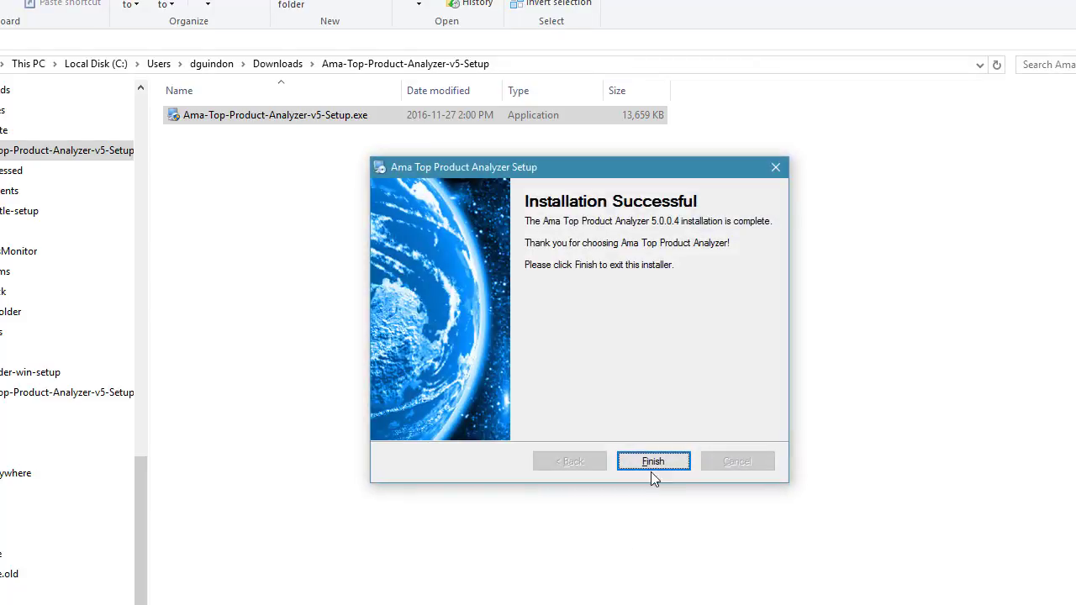
left_click(649, 467)
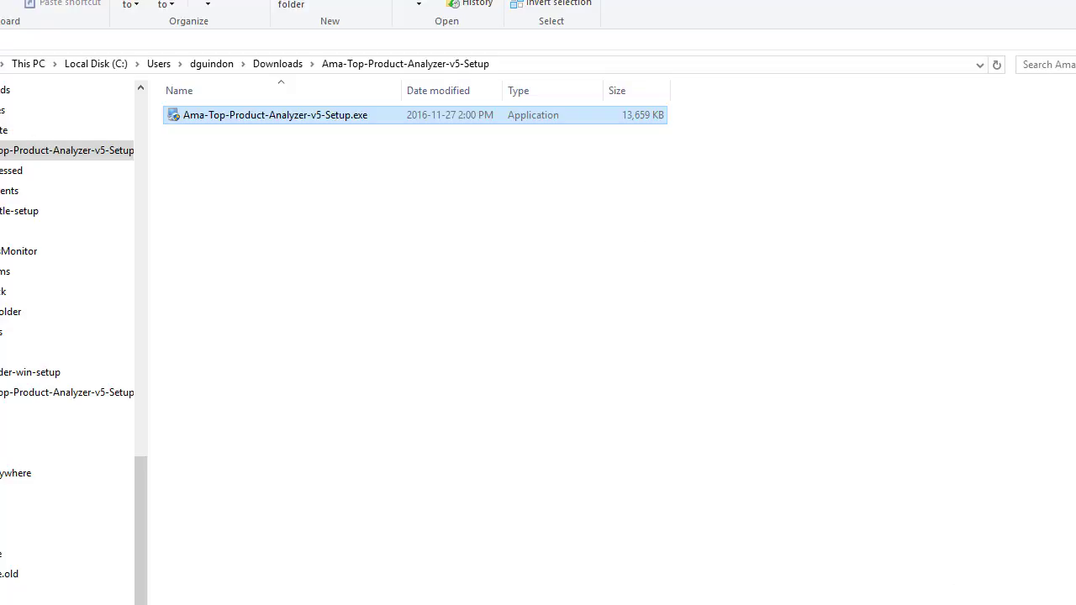
Launch Ama Top Product Analyzer from the desktop and focus its purchase-email field.
key("super+d")
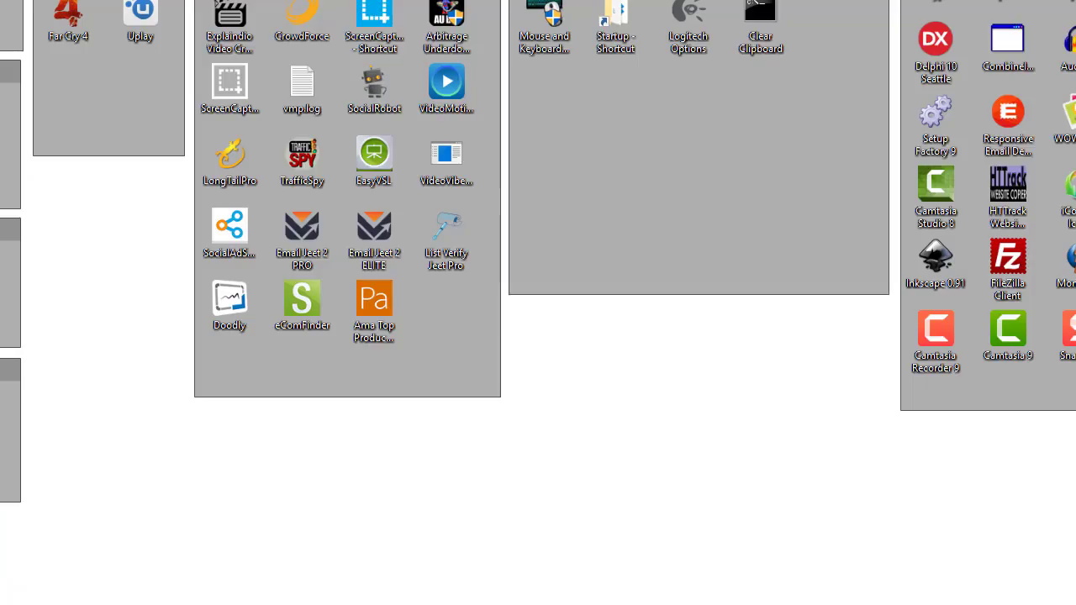
left_click(372, 302)
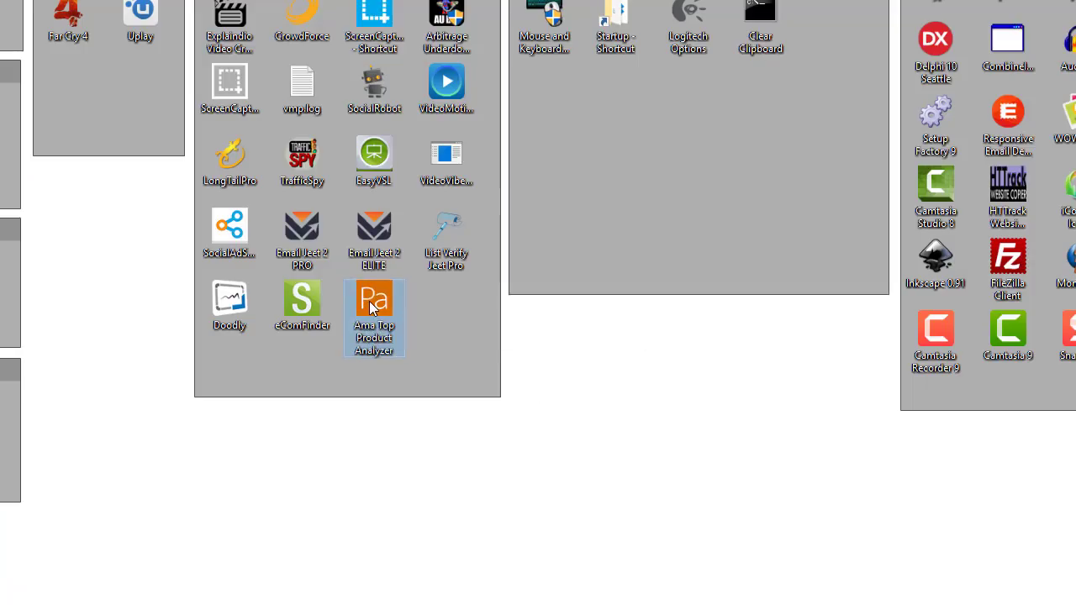
left_click(538, 420)
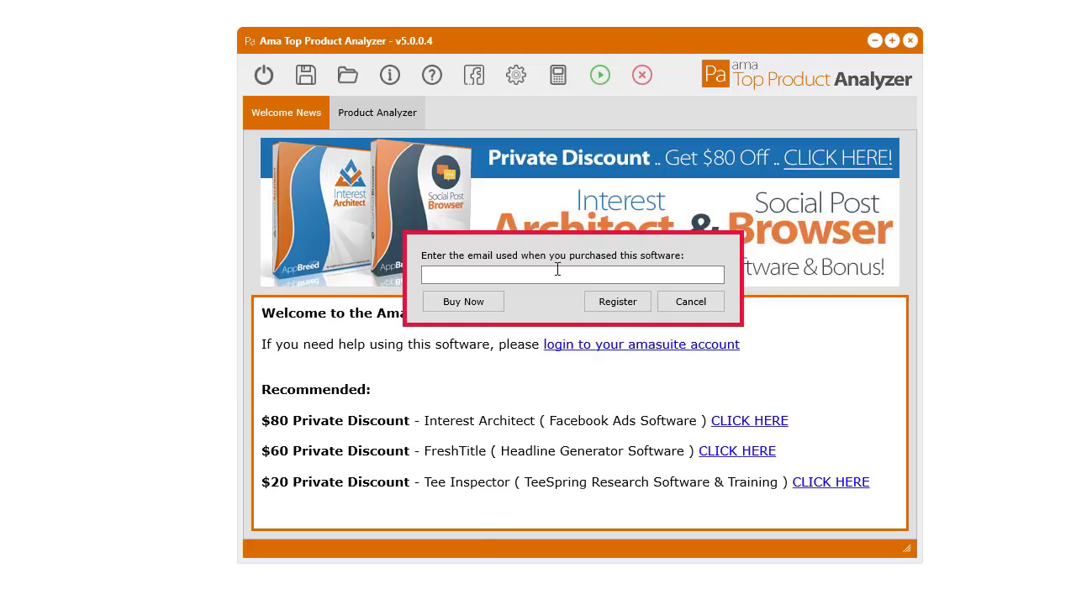
left_click(557, 271)
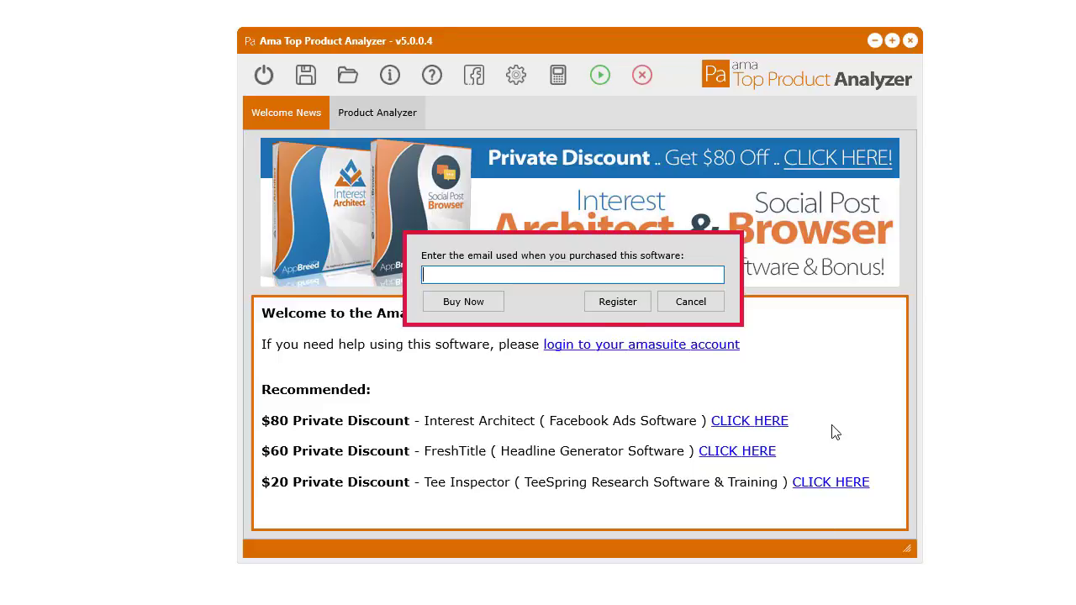
Register with the pasted purchase email, dismiss the success message, then open the Product Analyzer tab.
left_click(537, 270)
key("ctrl+v")
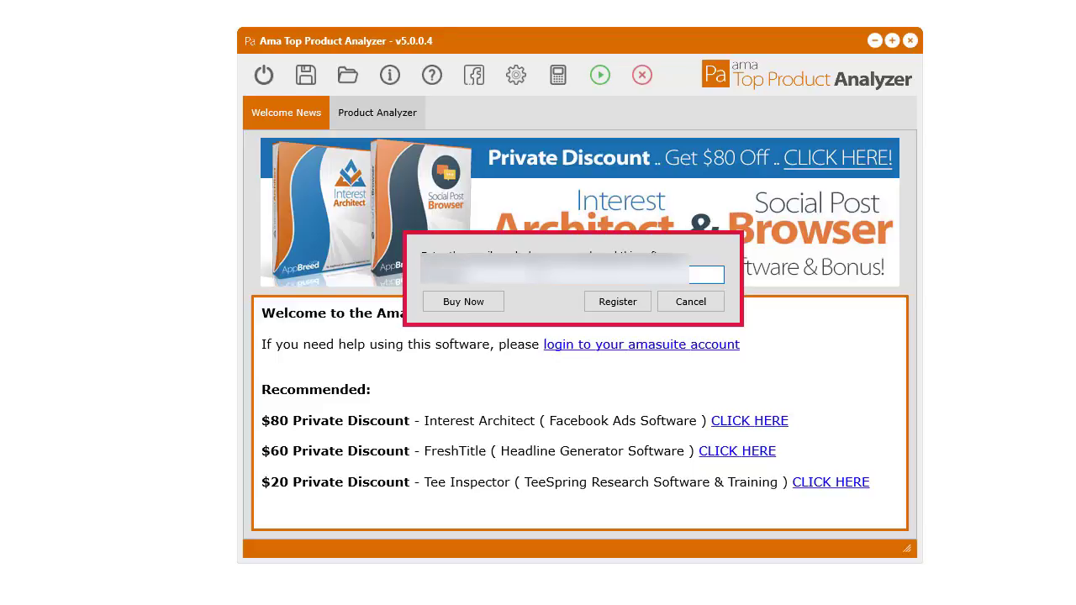
left_click(592, 296)
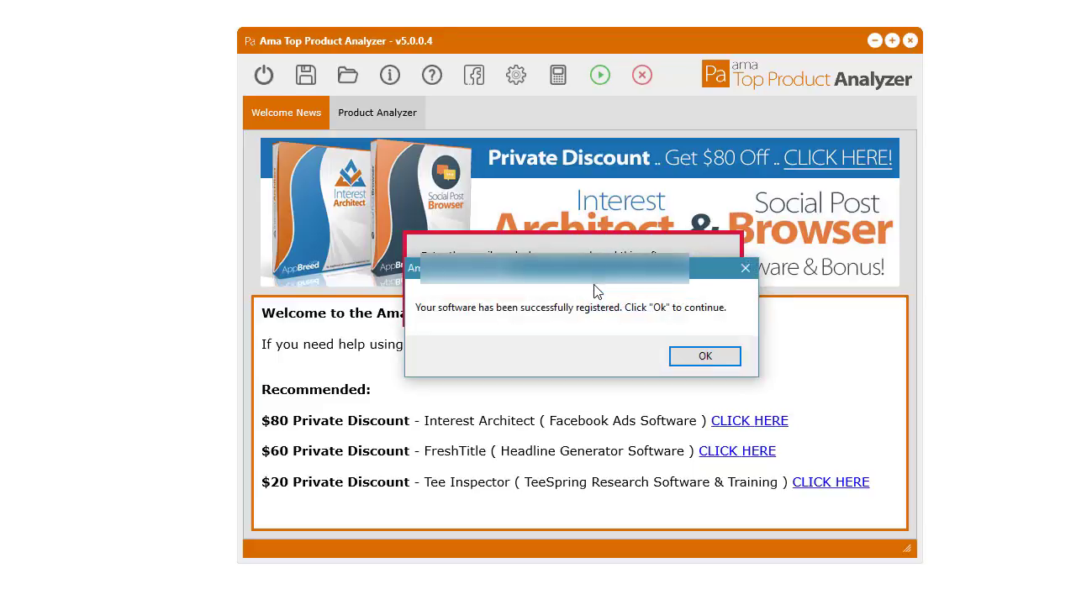
left_click(727, 362)
left_click(398, 112)
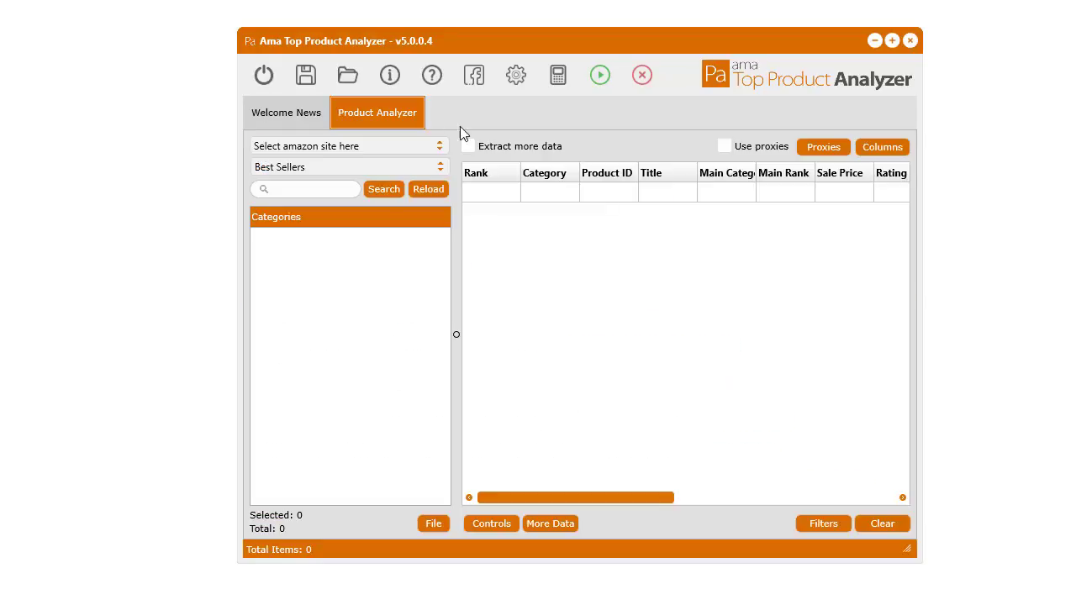